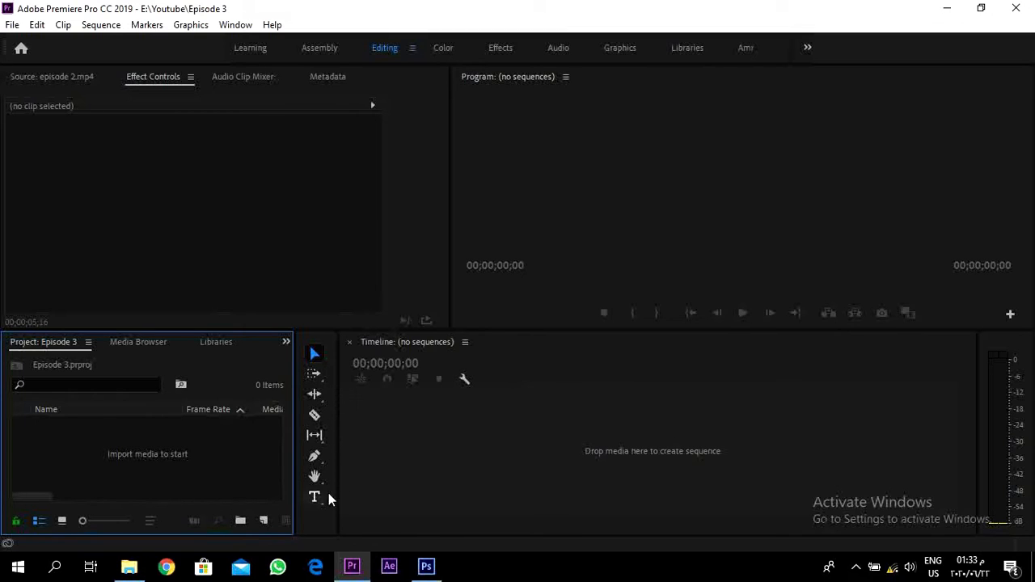
Step: Import the Warp stablizer.mp4 clip from the Youtube folder on drive E into the project
double_click(181, 472)
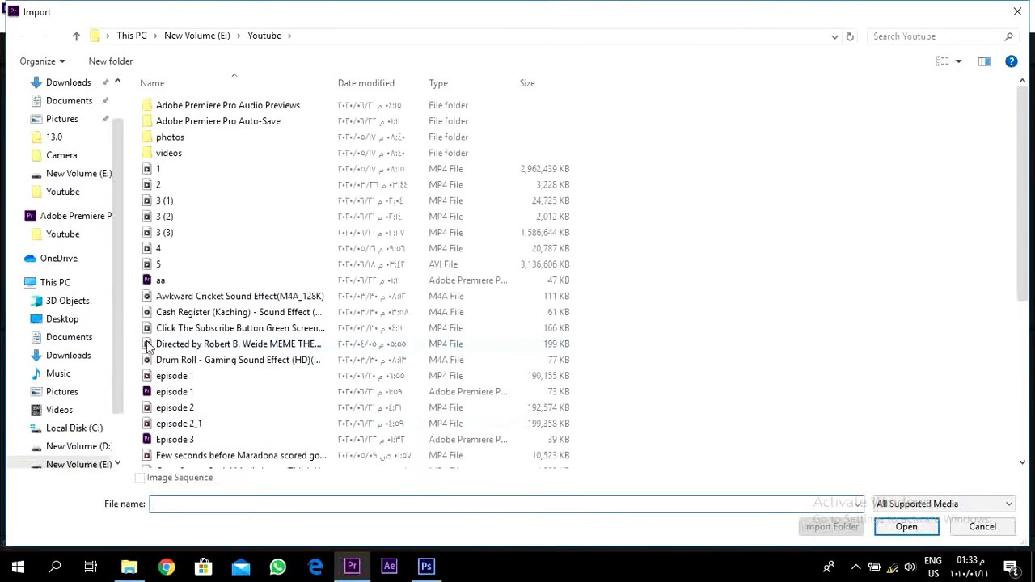
left_click(53, 284)
double_click(599, 243)
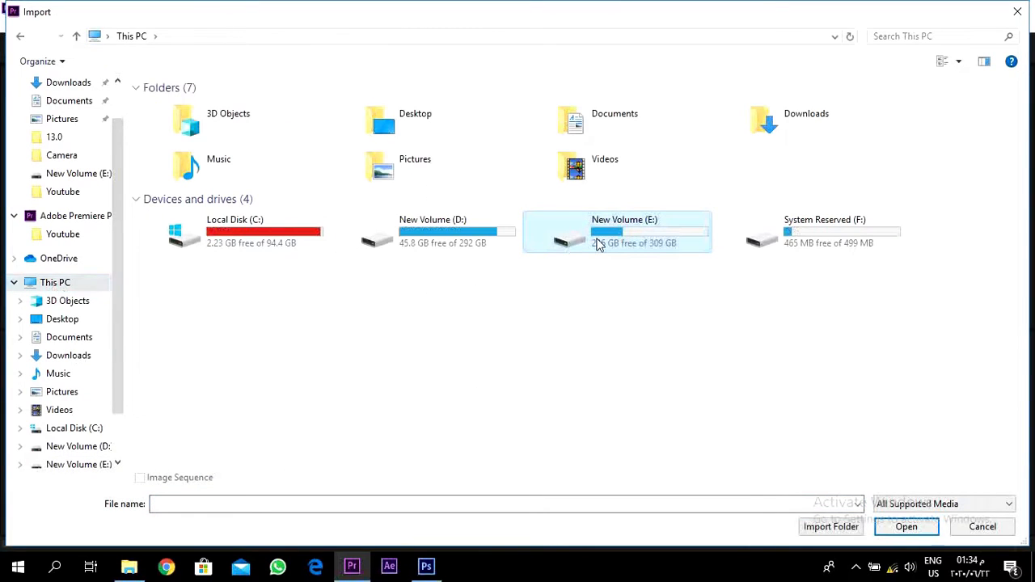
double_click(210, 267)
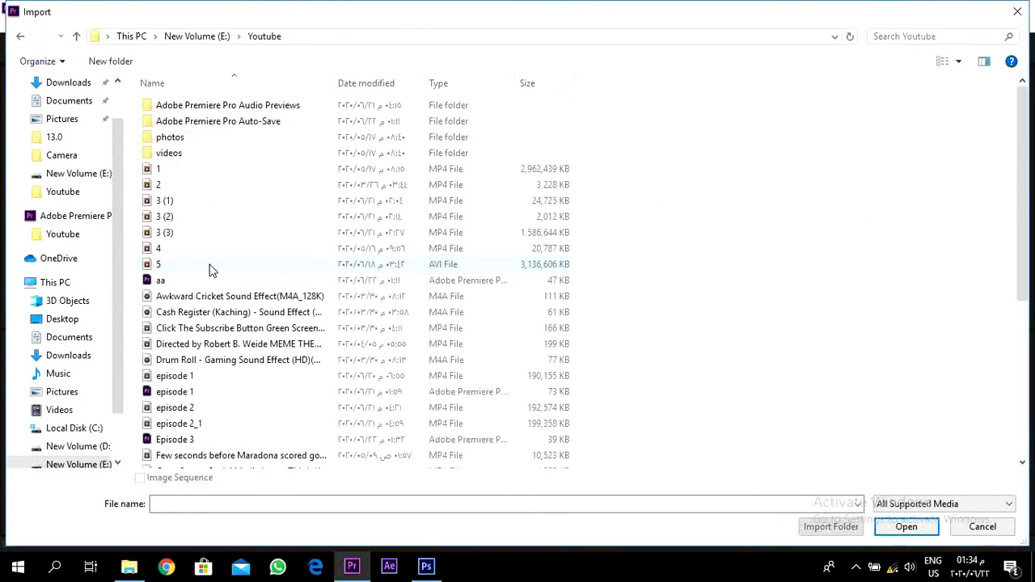
scroll(222, 279, "down", 7)
left_click(226, 275)
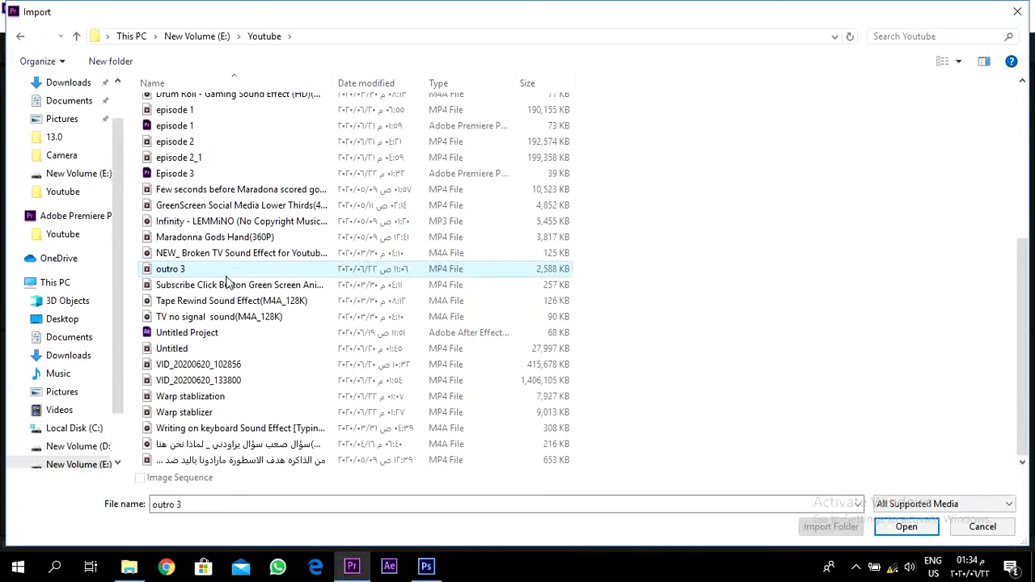
key("w")
double_click(190, 412)
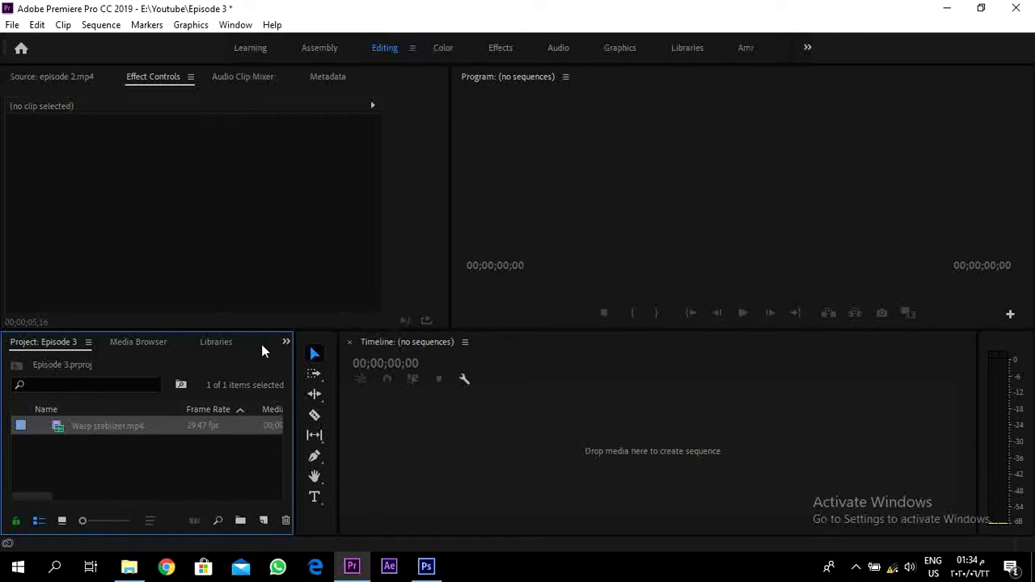
Step: Create a sequence from Warp stablizer.mp4 in the empty timeline and play it in an enlarged program monitor
left_click(104, 429)
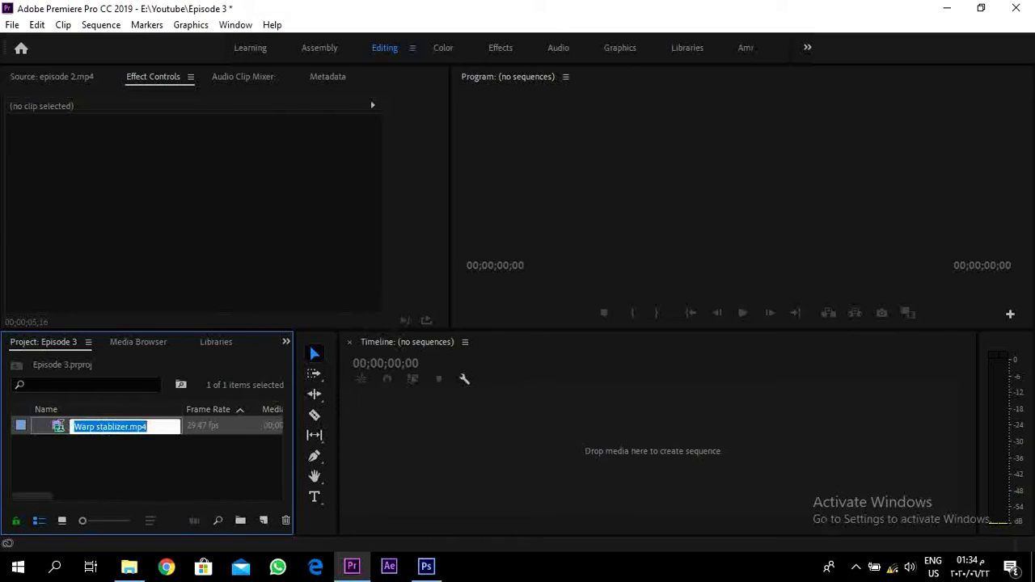
left_click(58, 426)
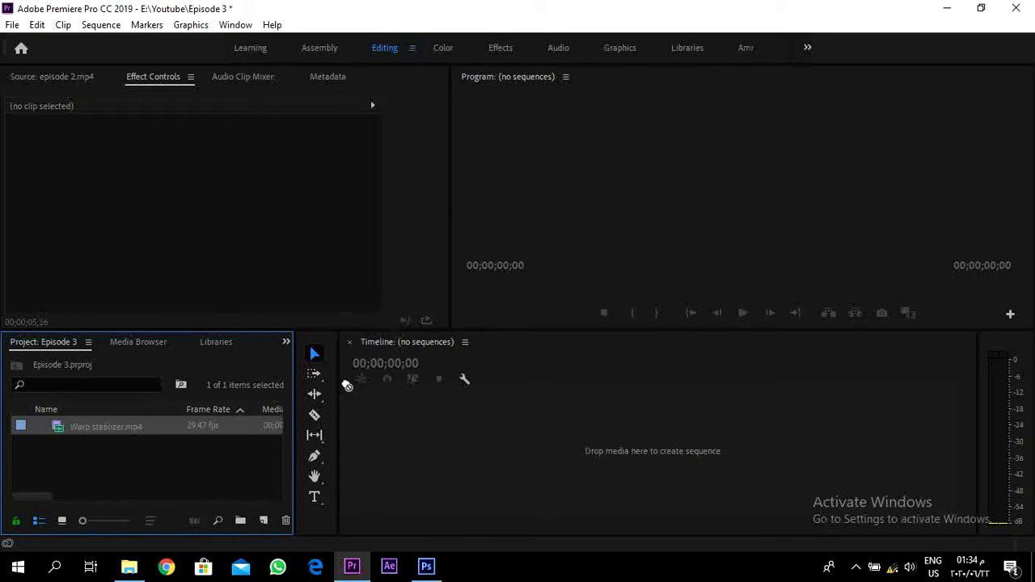
left_click_drag(437, 421, 437, 419)
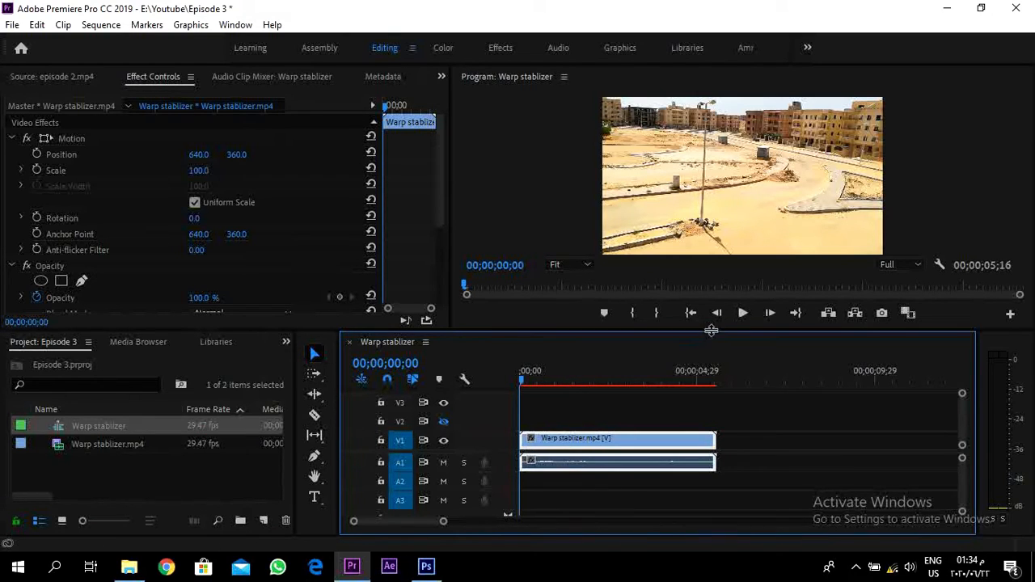
left_click_drag(713, 330, 716, 421)
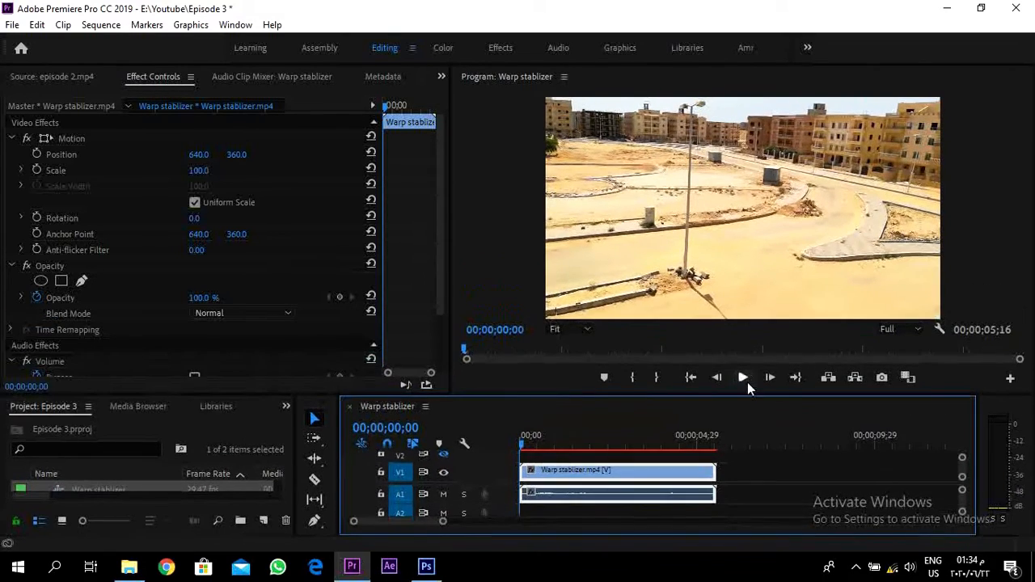
left_click(744, 377)
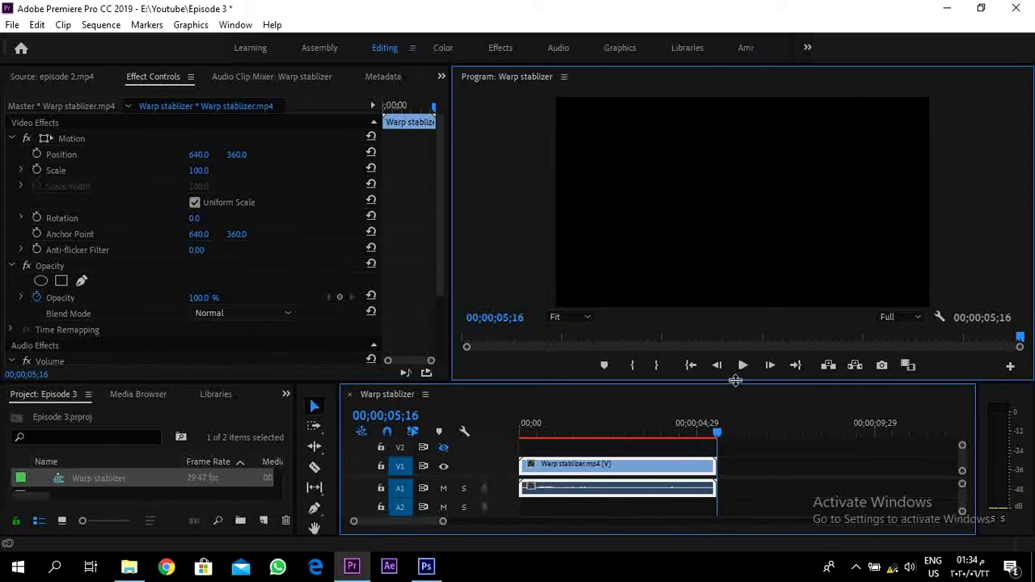
Step: Resize the monitor, project, tools and timeline panels to try out different workspace proportions
left_click_drag(617, 359, 574, 318)
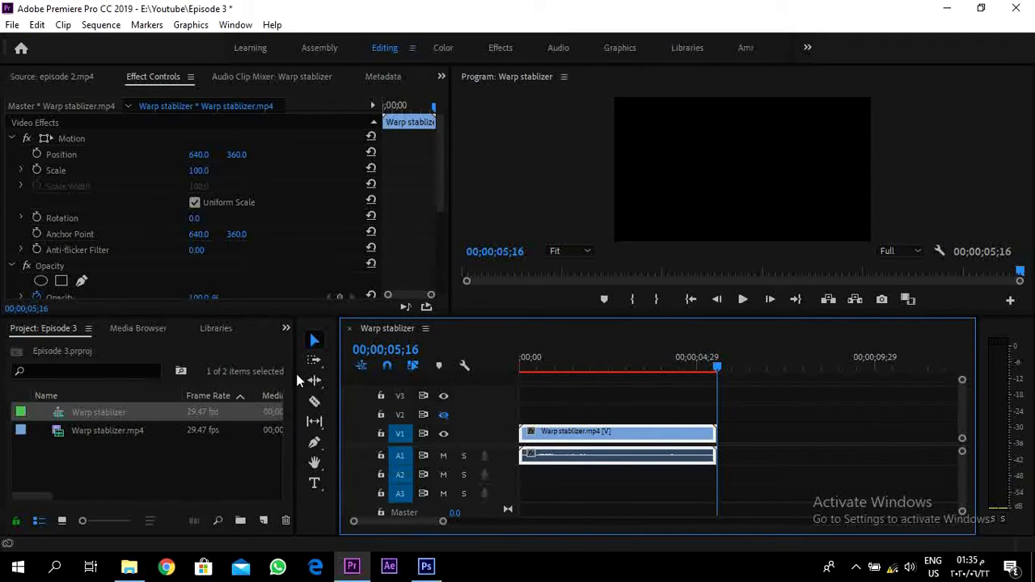
left_click_drag(295, 370, 389, 377)
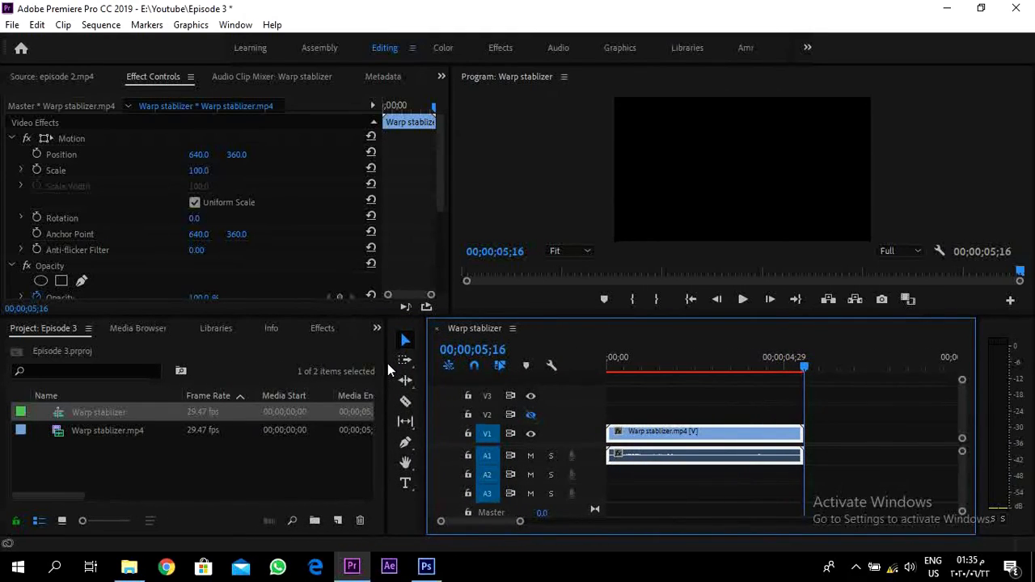
left_click_drag(387, 371, 241, 372)
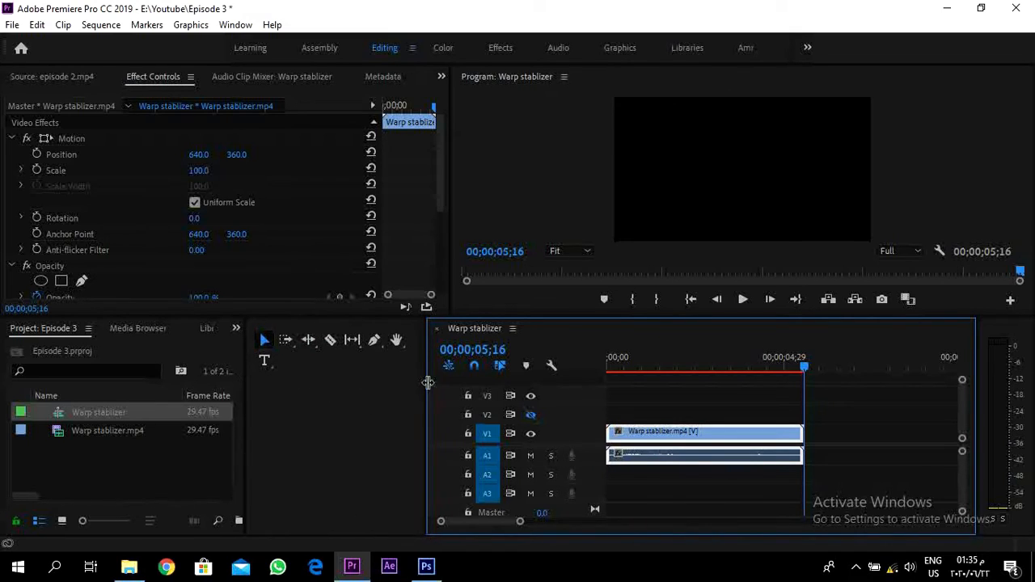
left_click_drag(427, 390, 287, 398)
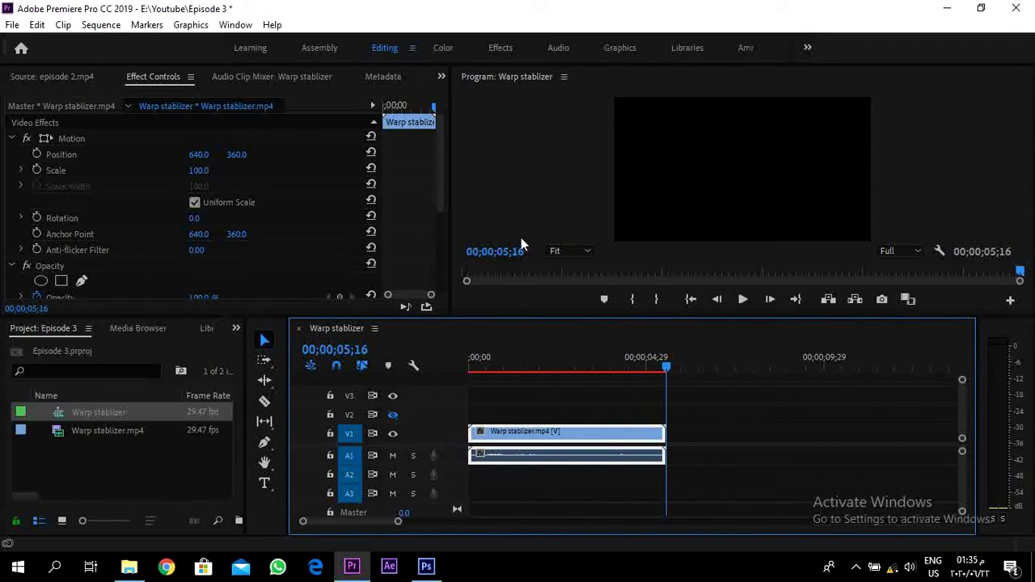
mouse_move(451, 231)
left_mouse_down()
mouse_move(298, 235)
mouse_move(489, 236)
mouse_move(462, 237)
left_mouse_up()
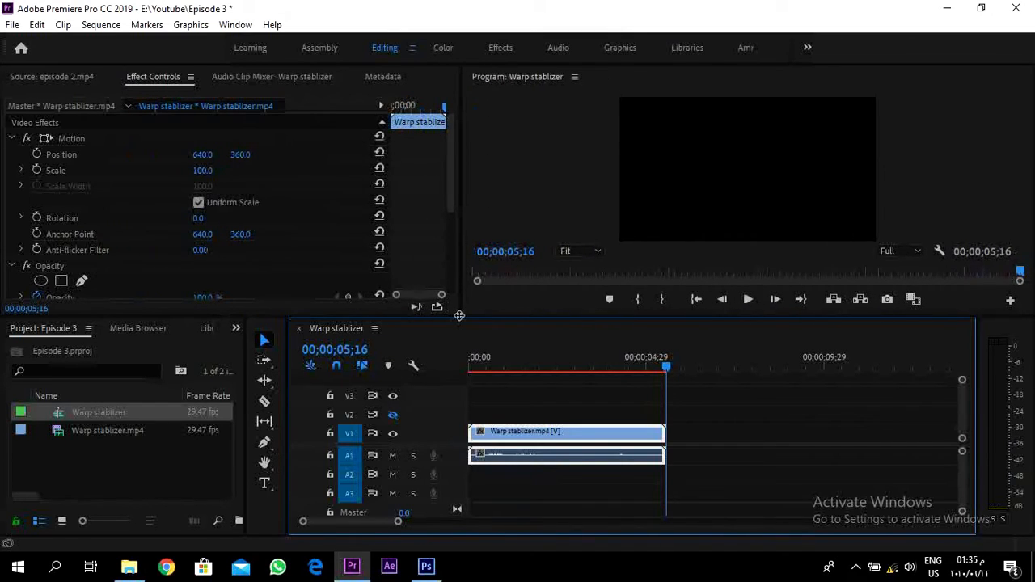
left_click_drag(464, 306, 481, 296)
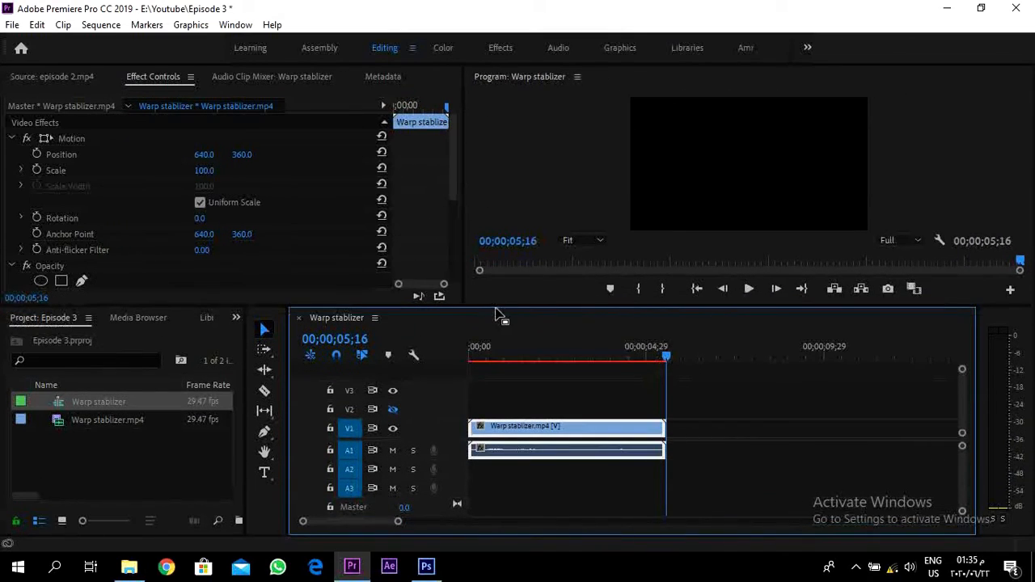
left_click(675, 412)
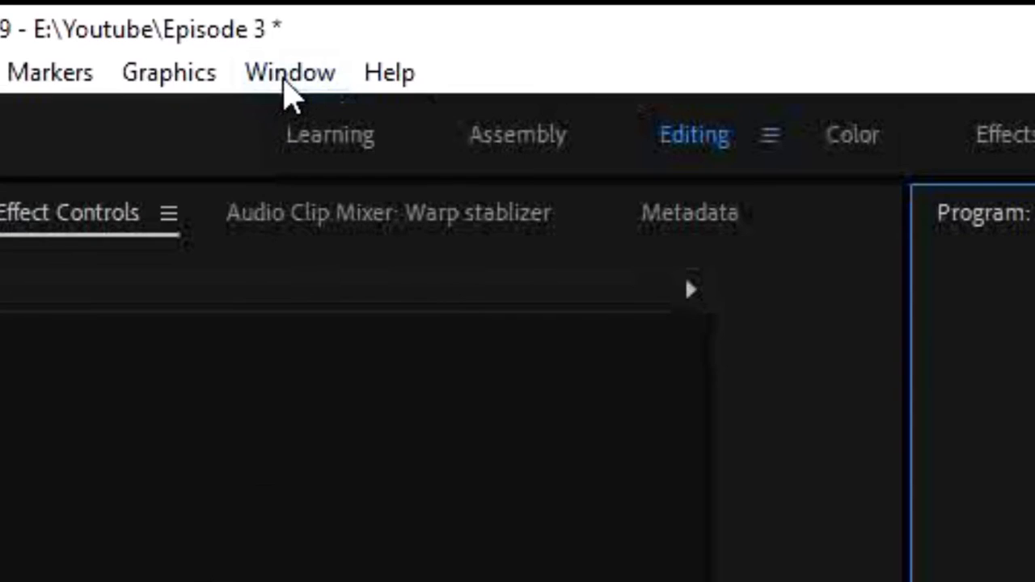
Step: Reset the Editing workspace to its saved layout
left_click(232, 26)
mouse_move(679, 105)
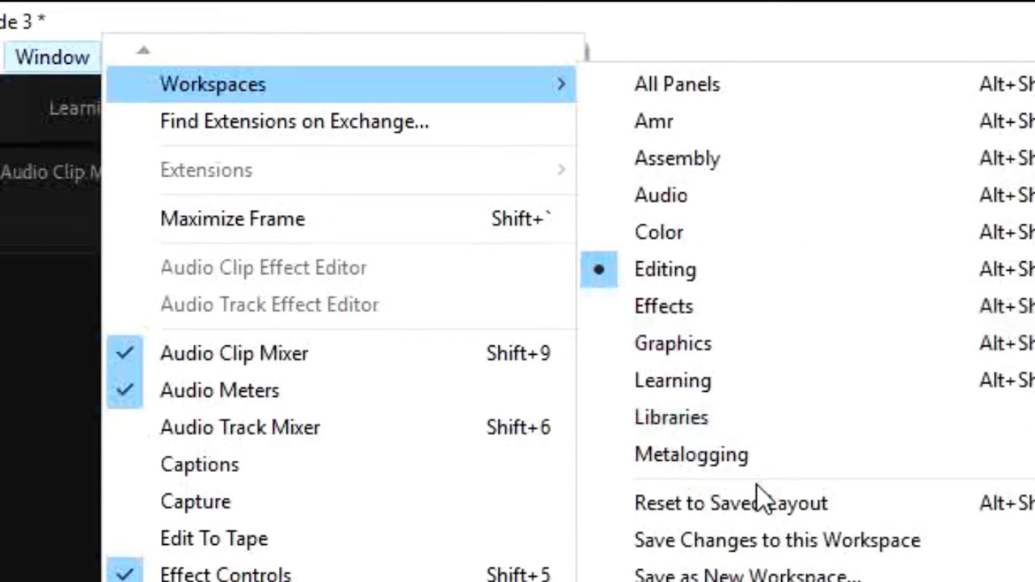
left_click(756, 493)
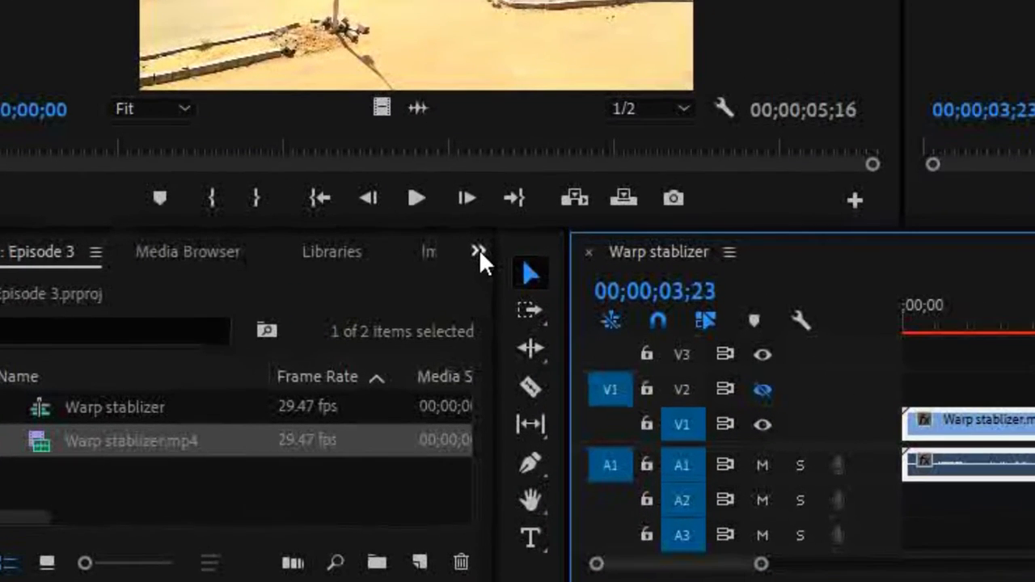
Step: Search the effects for "warp" and apply Warp Stabilizer to the Warp stablizer.mp4 clip on track V1
left_click(478, 252)
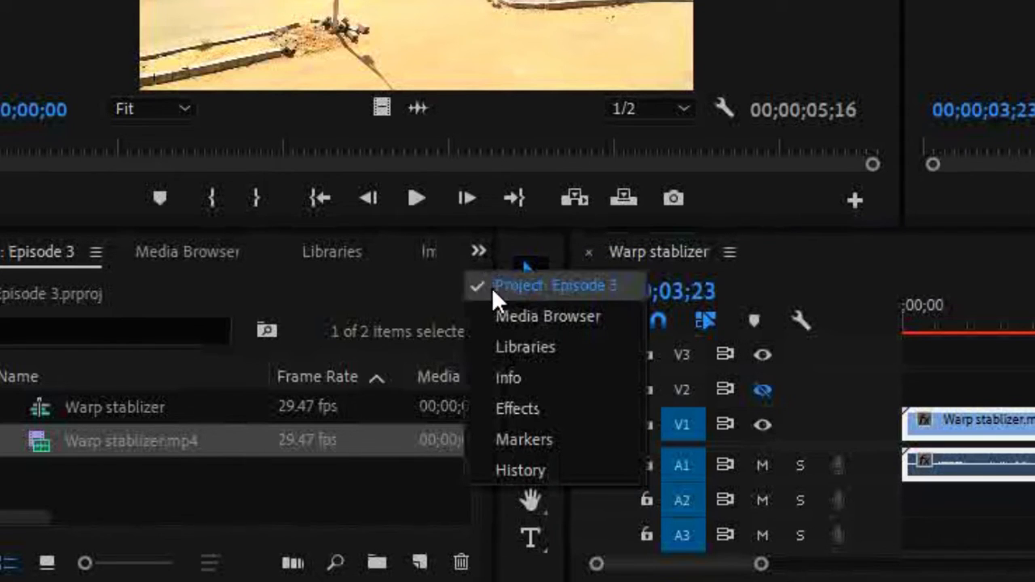
left_click(528, 411)
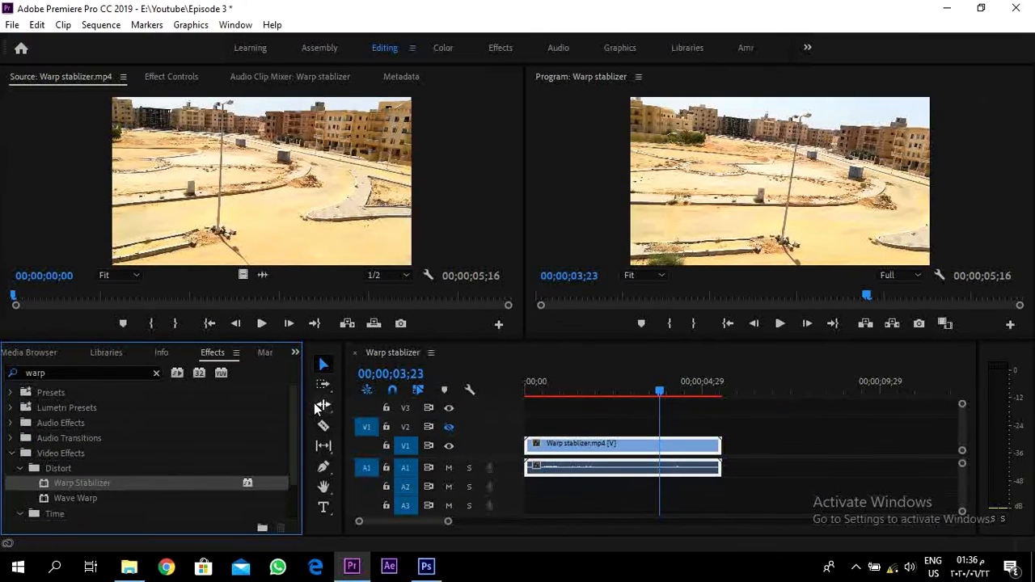
left_click(156, 373)
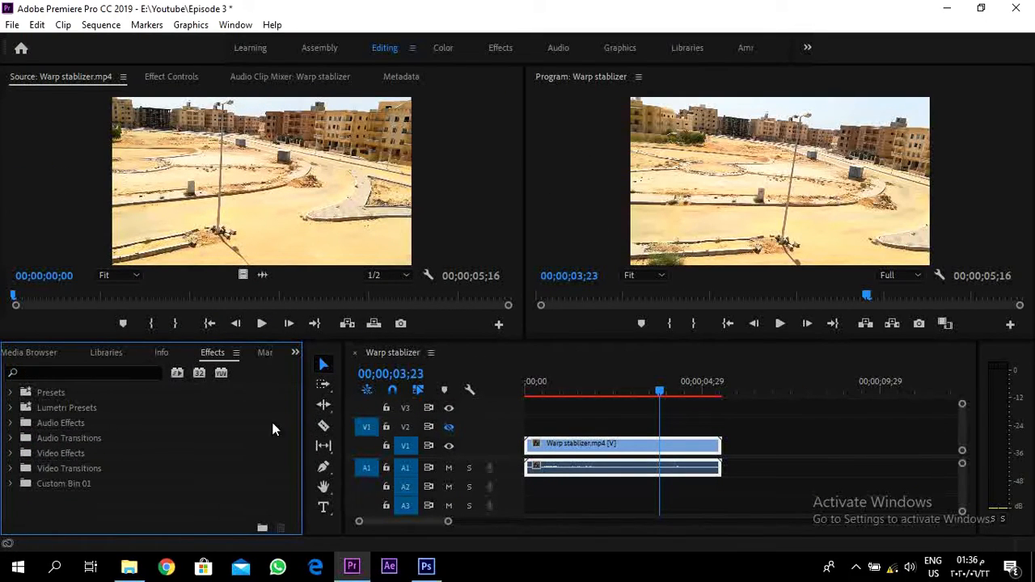
left_click(106, 375)
type("wa")
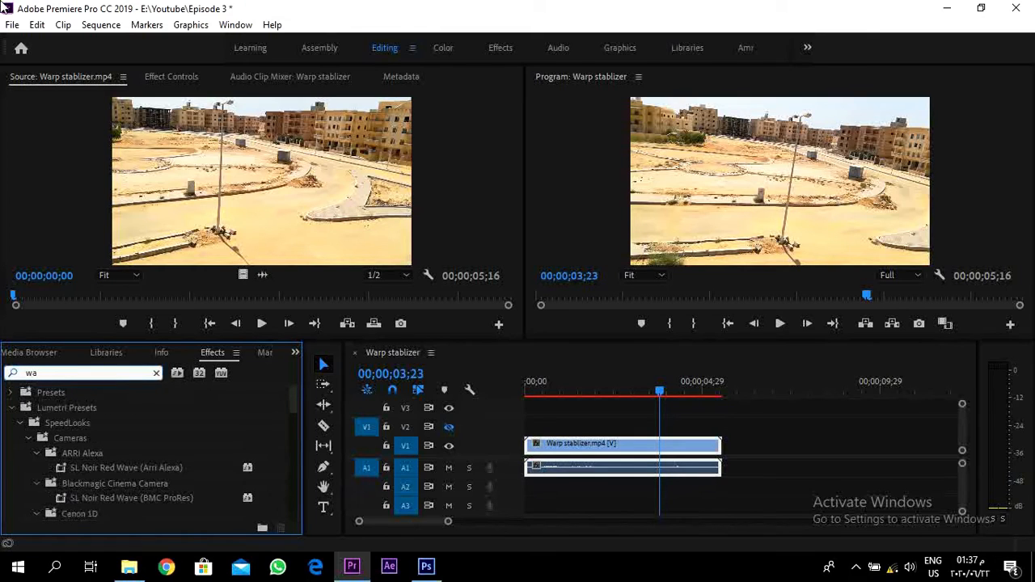
type("rp")
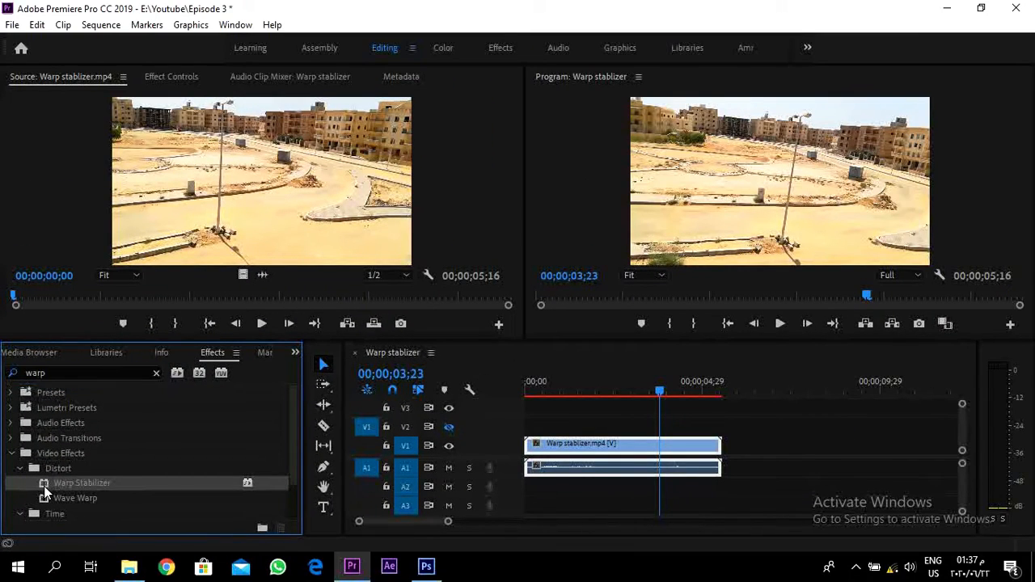
left_click_drag(77, 483, 605, 445)
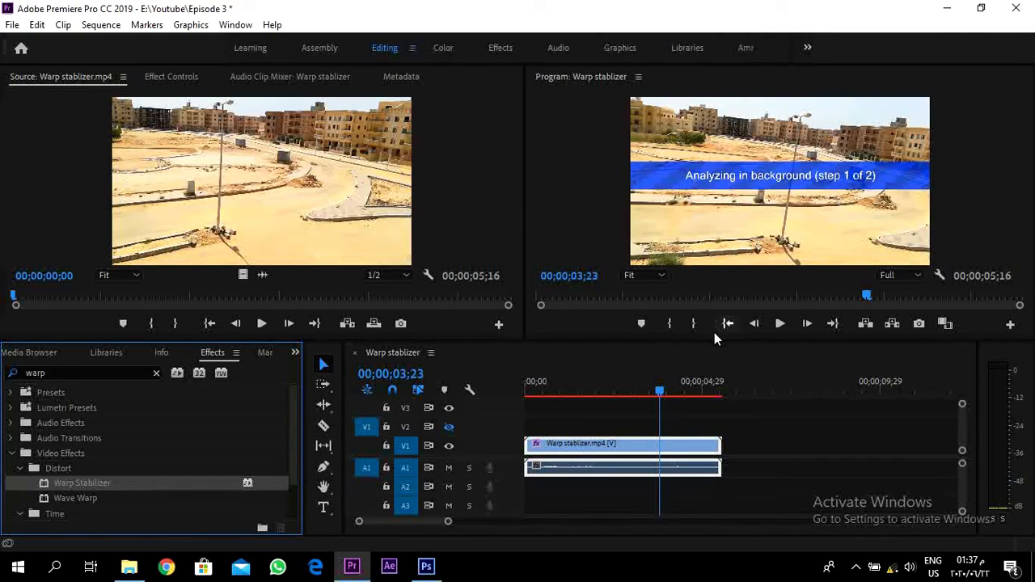
Step: Enlarge the preview monitors and play the stabilized clip from the start of the sequence
left_click_drag(720, 344, 720, 389)
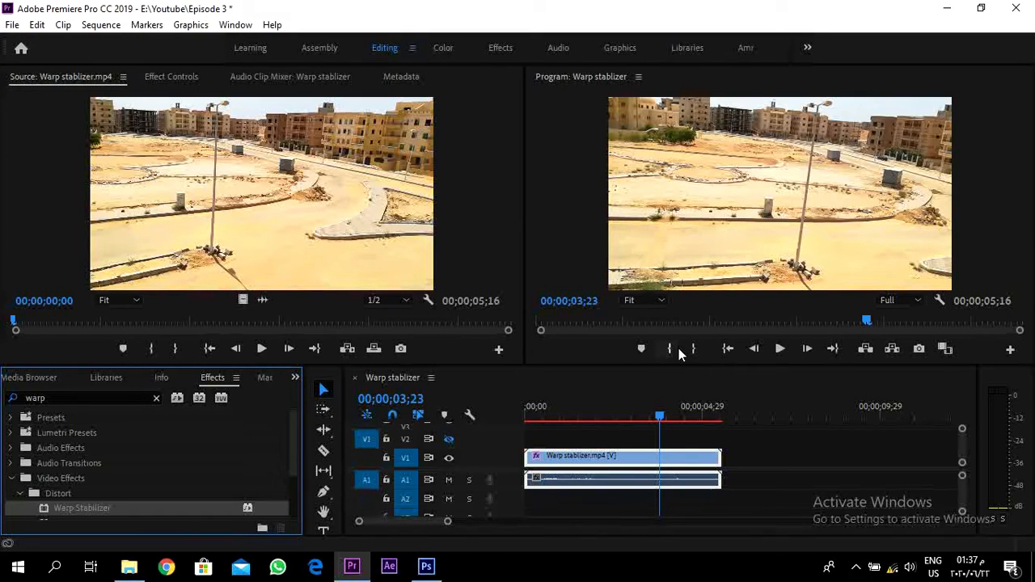
left_click_drag(723, 368, 723, 389)
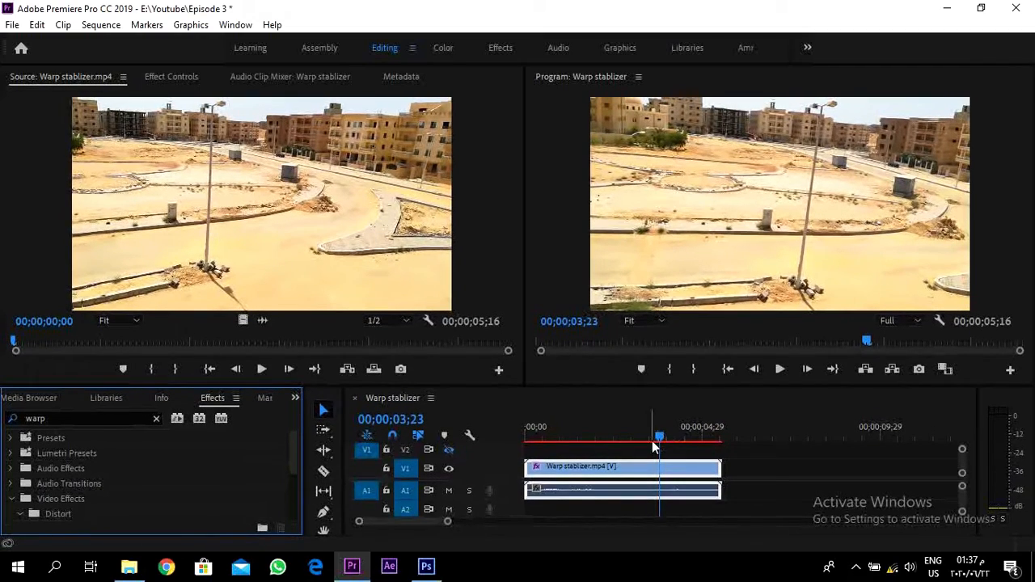
left_click_drag(658, 438, 520, 449)
left_click(38, 398)
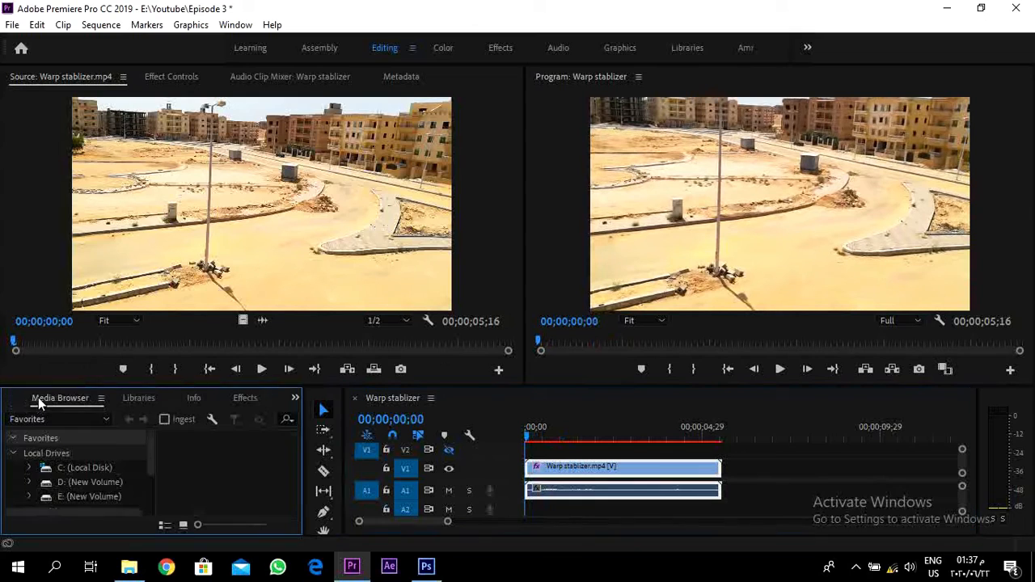
left_click(781, 369)
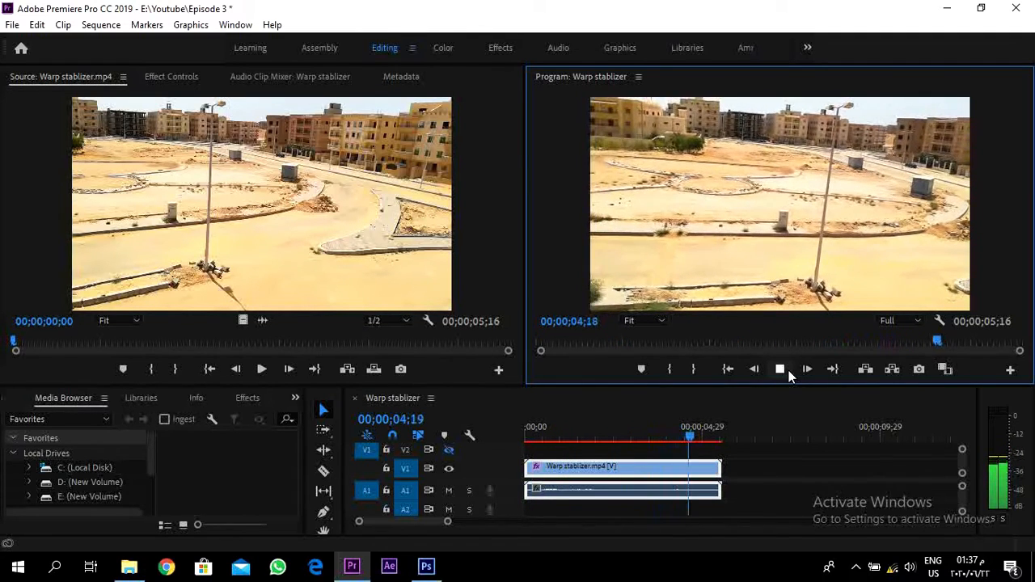
Step: With the playhead at 00;00;00;22, turn off Warp Stabilizer in the clip's effect settings
left_click(551, 437)
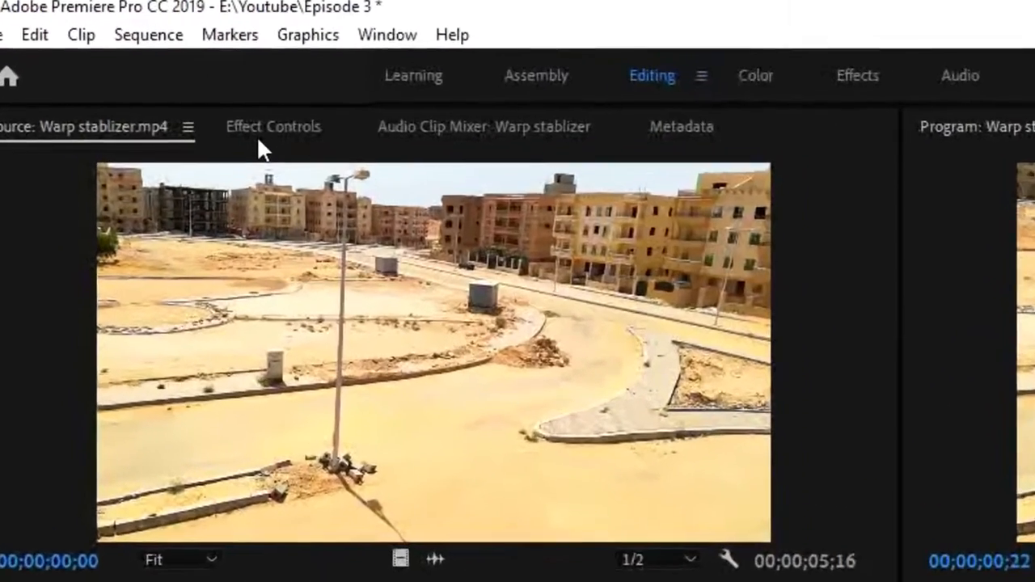
left_click(162, 79)
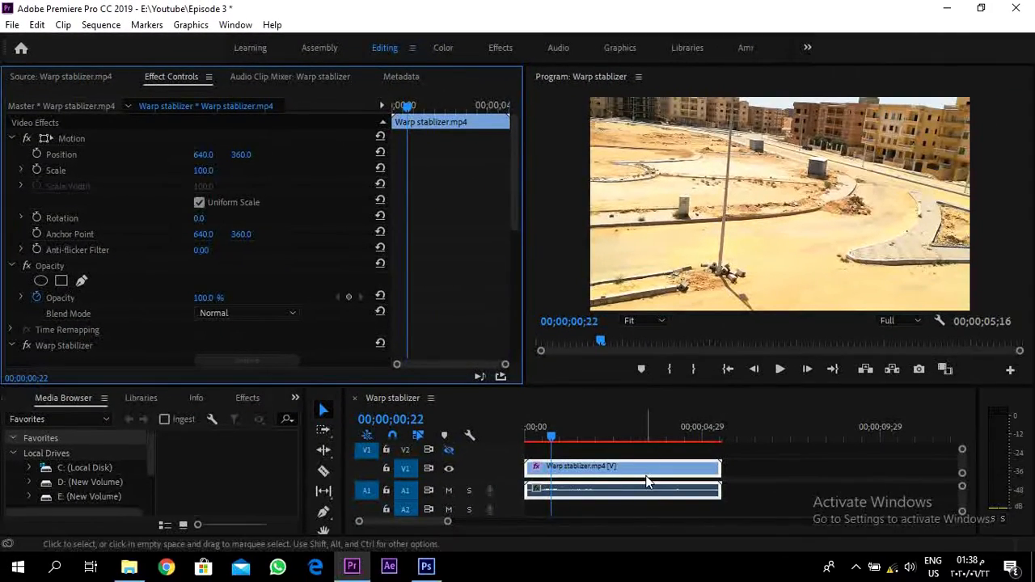
left_click(647, 479)
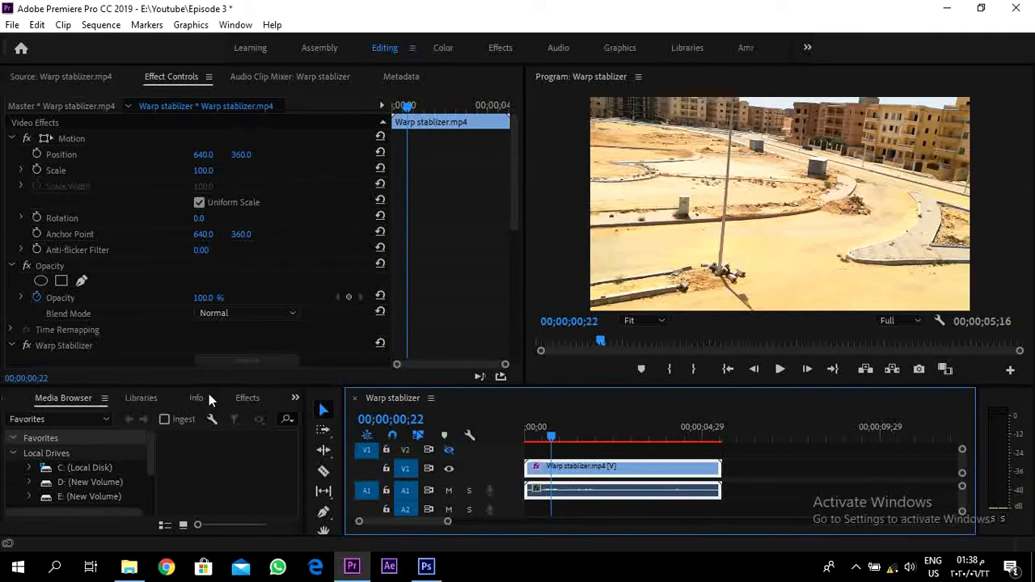
left_click(245, 398)
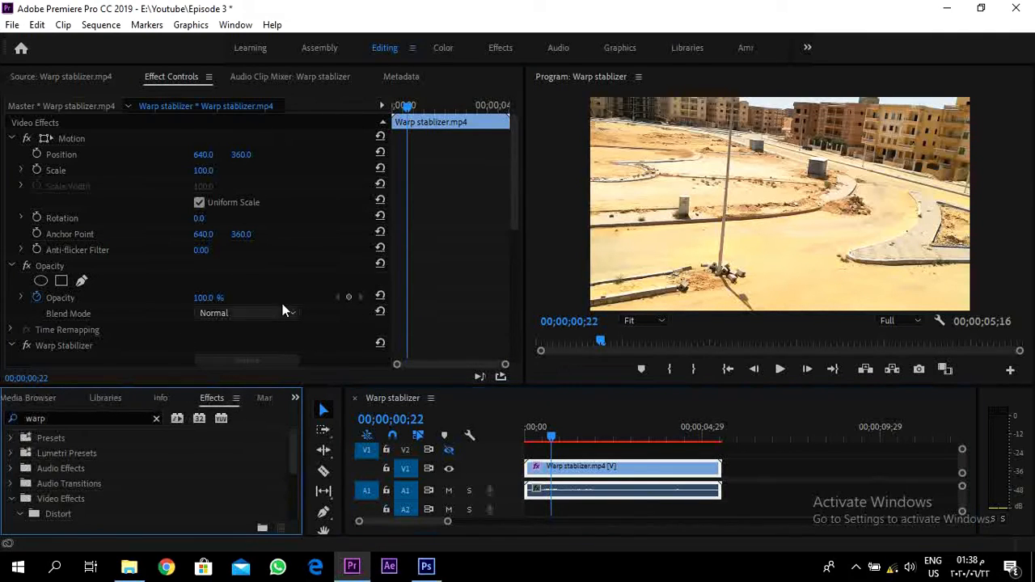
left_click(514, 176)
scroll(513, 188, "down", 1)
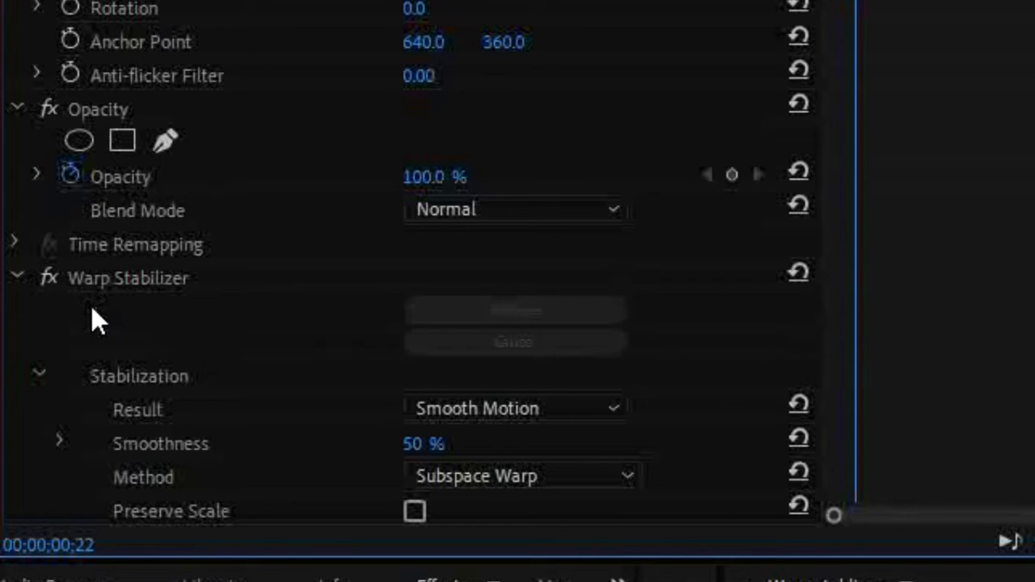
left_click(44, 279)
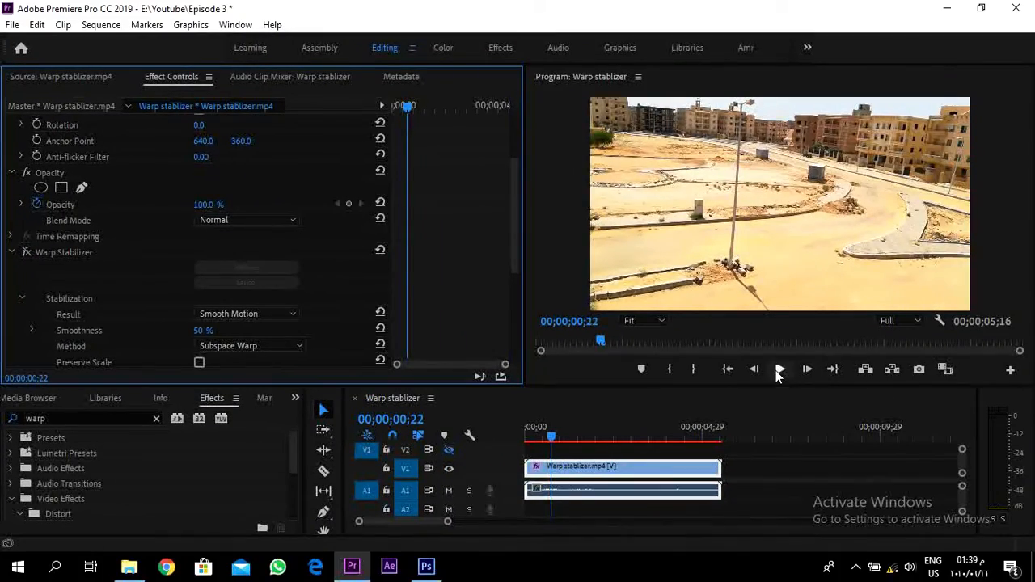
Step: Play the unstabilized footage for comparison and turn Warp Stabilizer back on with the playhead at the start of the sequence
left_click(779, 370)
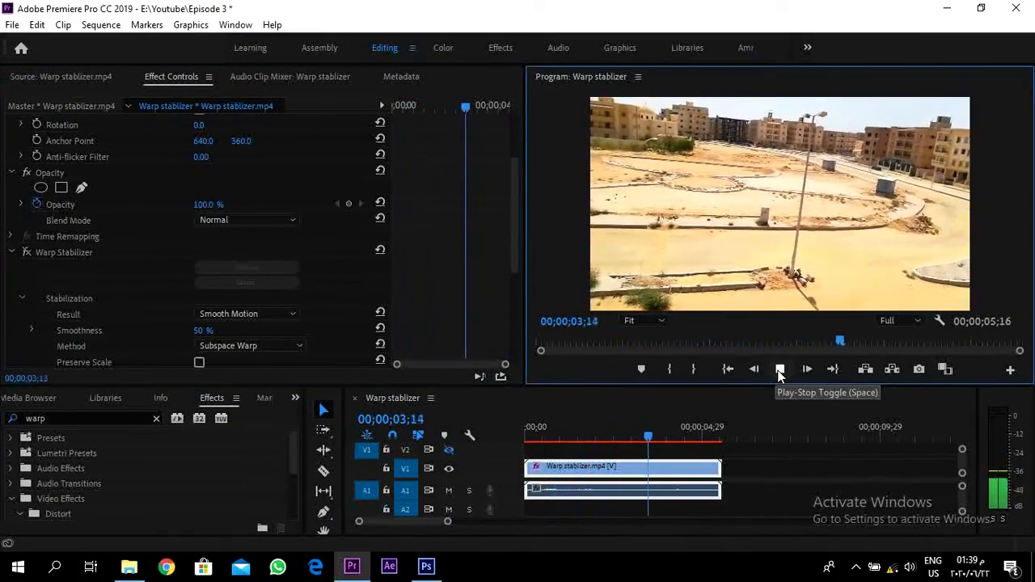
left_click(59, 269)
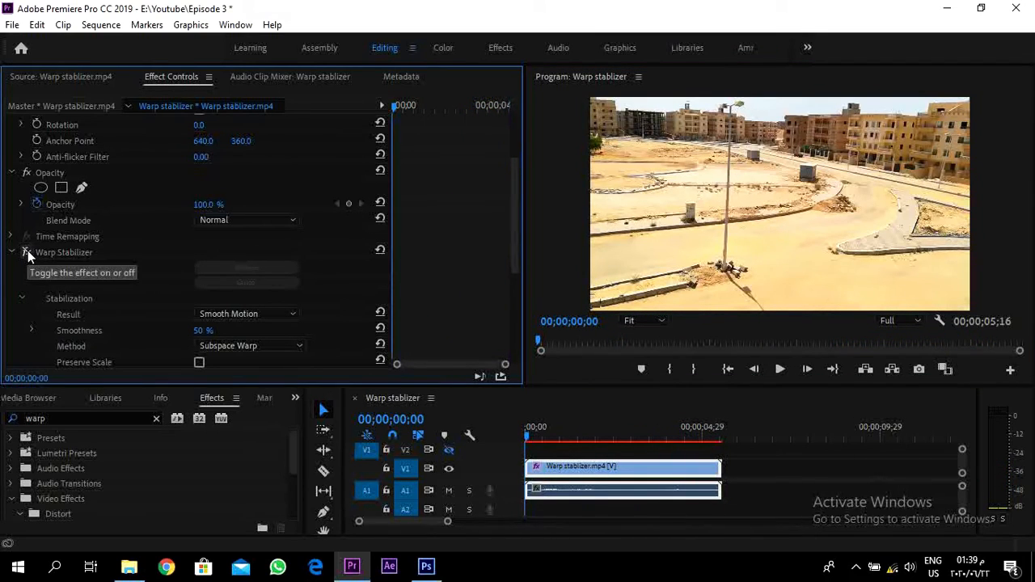
left_click(28, 252)
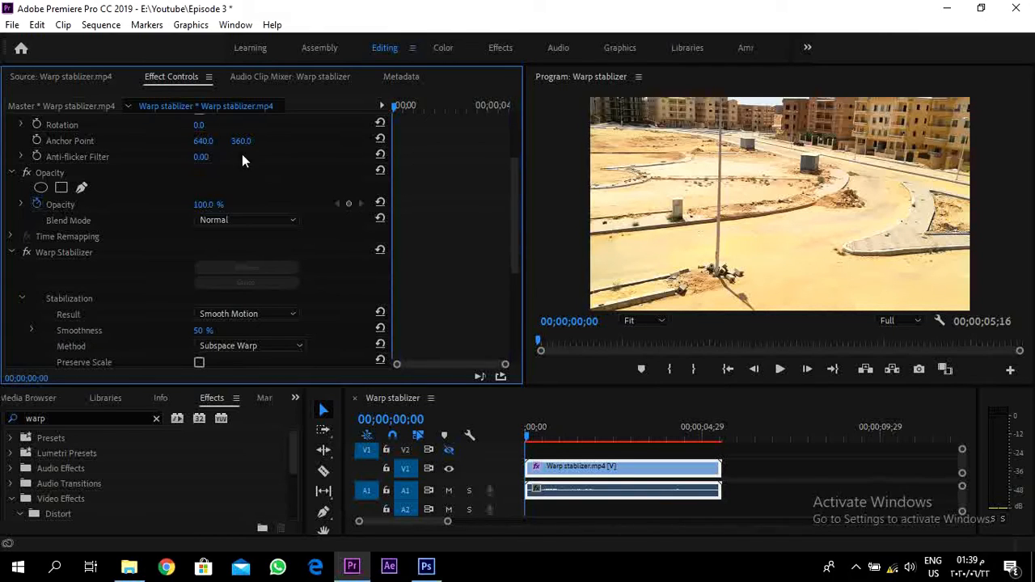
Step: Export the sequence as Warp stablizer.mp4 in H.264 format with the Match Source - High bitrate preset, including video and audio
left_click(13, 25)
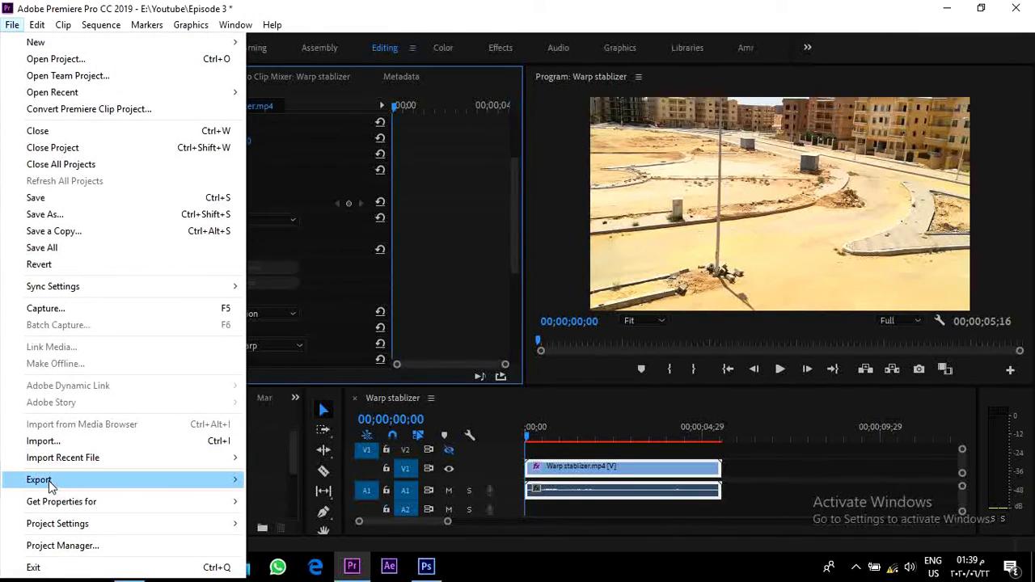
mouse_move(50, 483)
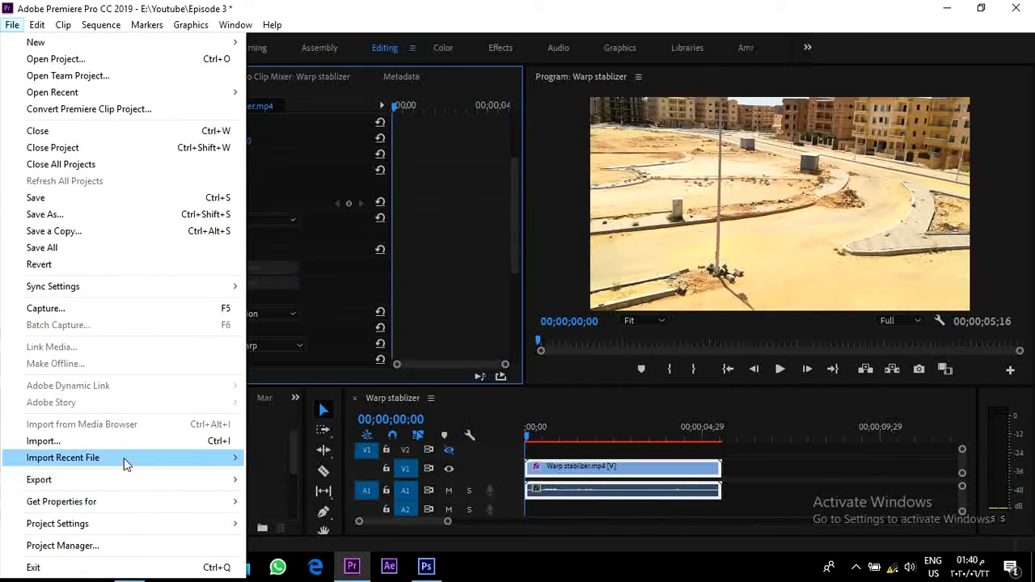
mouse_move(138, 490)
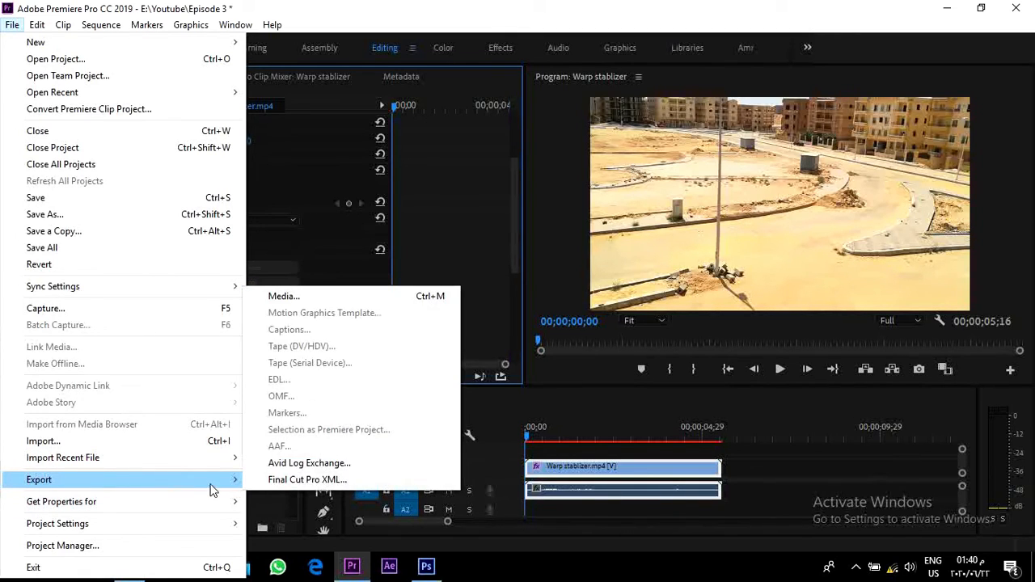
left_click(342, 301)
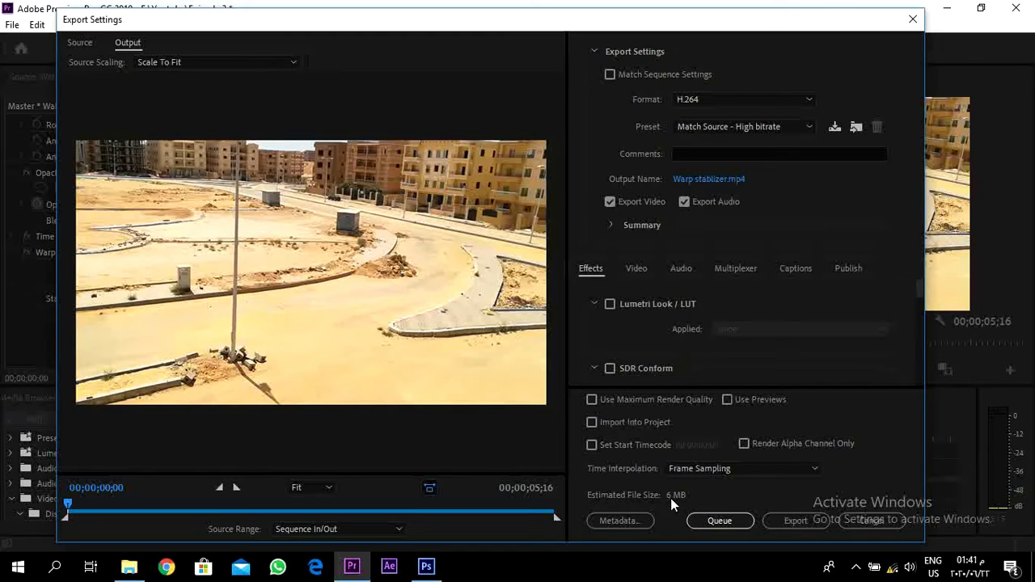
left_click(778, 520)
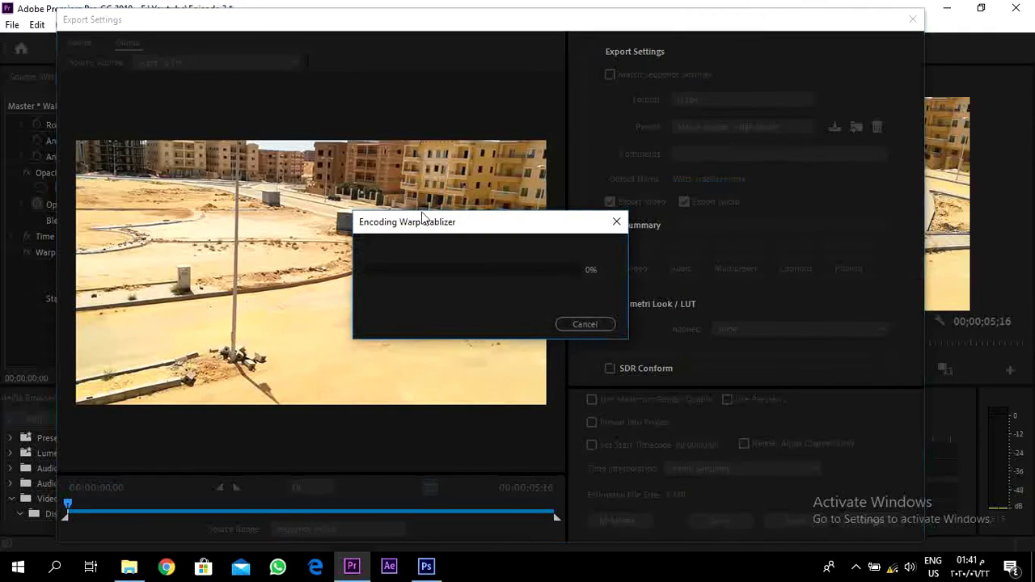